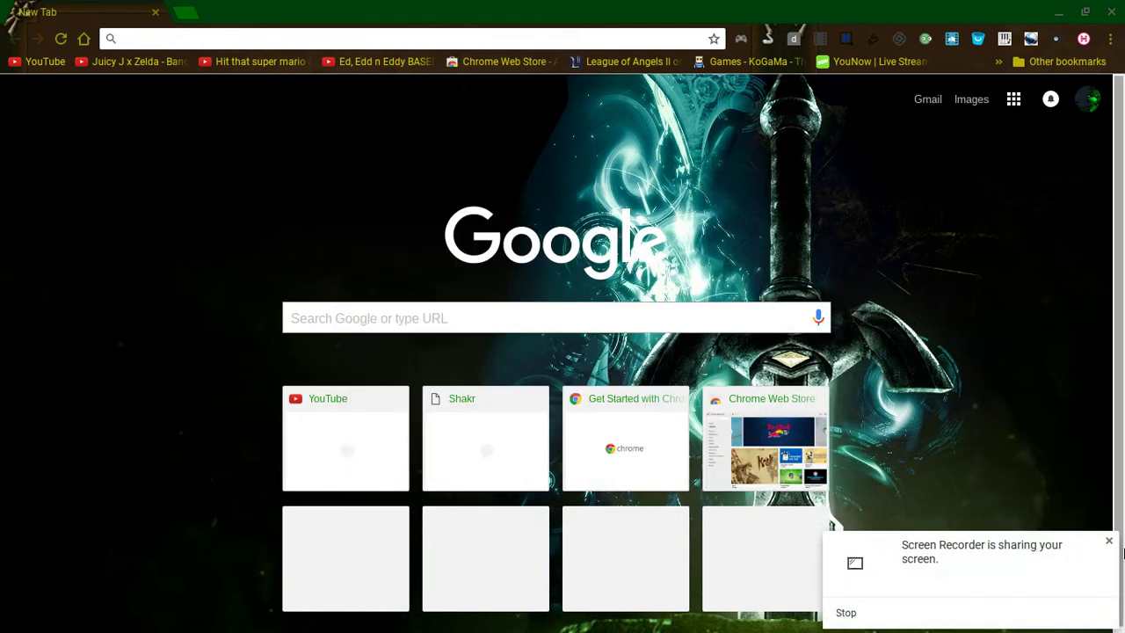
Step: Dismiss the screen-sharing notification, check the system tray, and go to the Chrome Web Store apps page
{"action": "left_click", "coordinate": [1108, 540]}
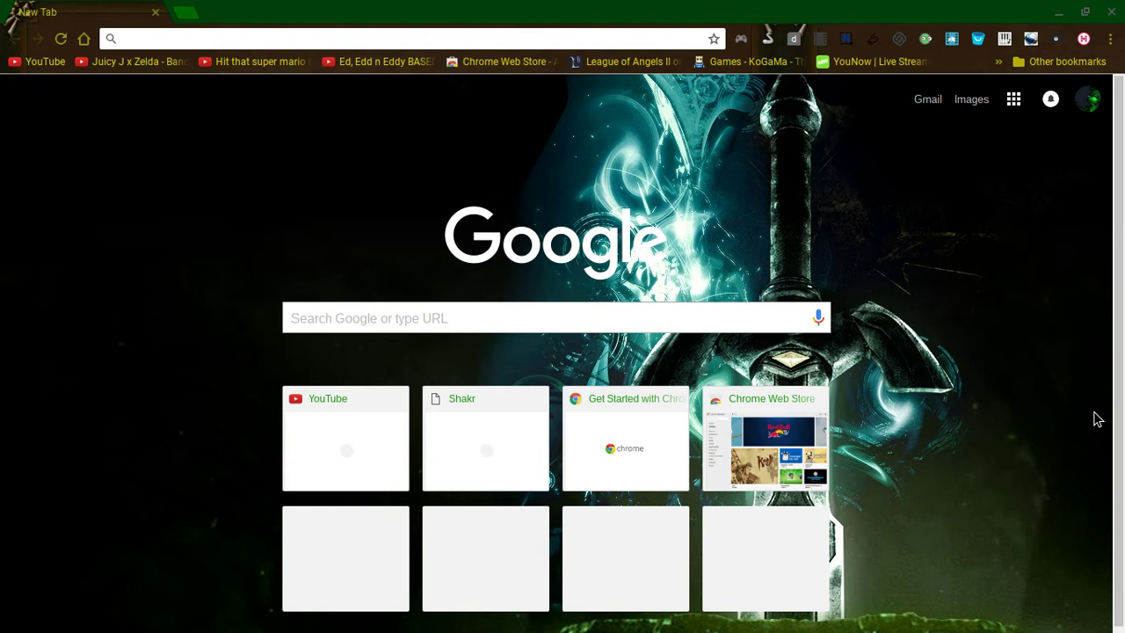
{"action": "mouse_move", "coordinate": [1037, 628]}
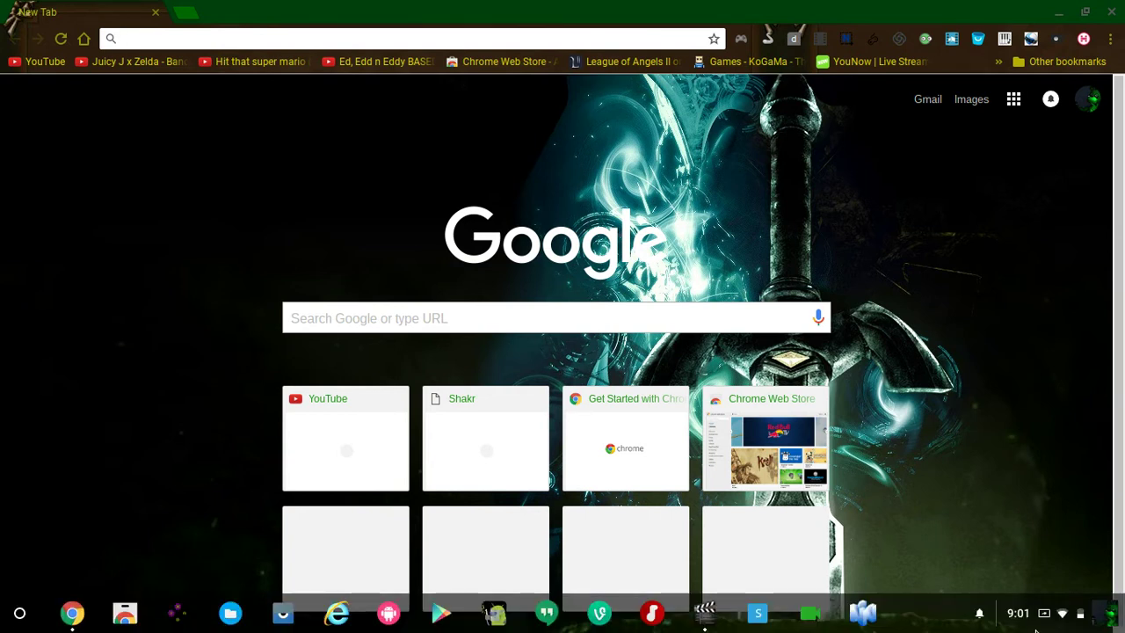
{"action": "left_click", "coordinate": [1036, 625]}
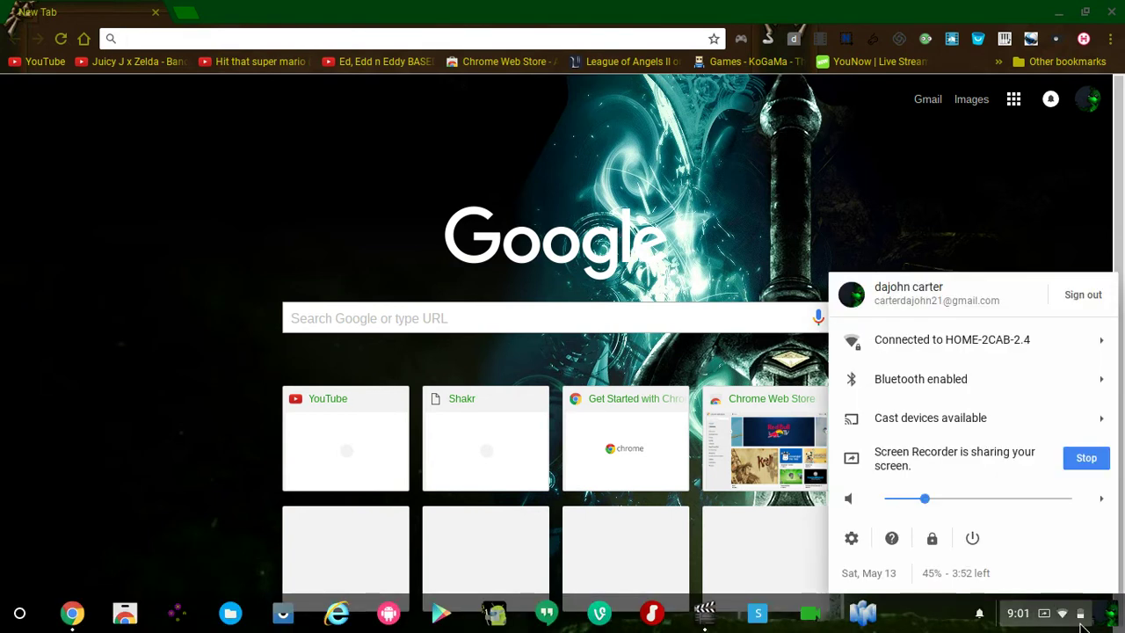
{"action": "left_click", "coordinate": [603, 252]}
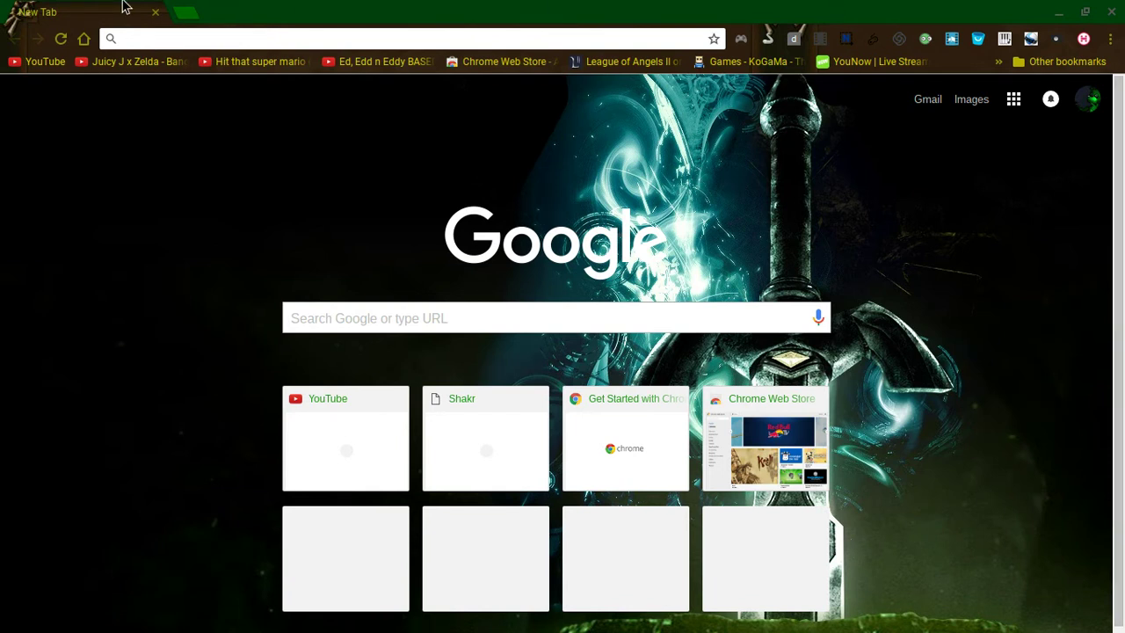
{"action": "left_click", "coordinate": [479, 63]}
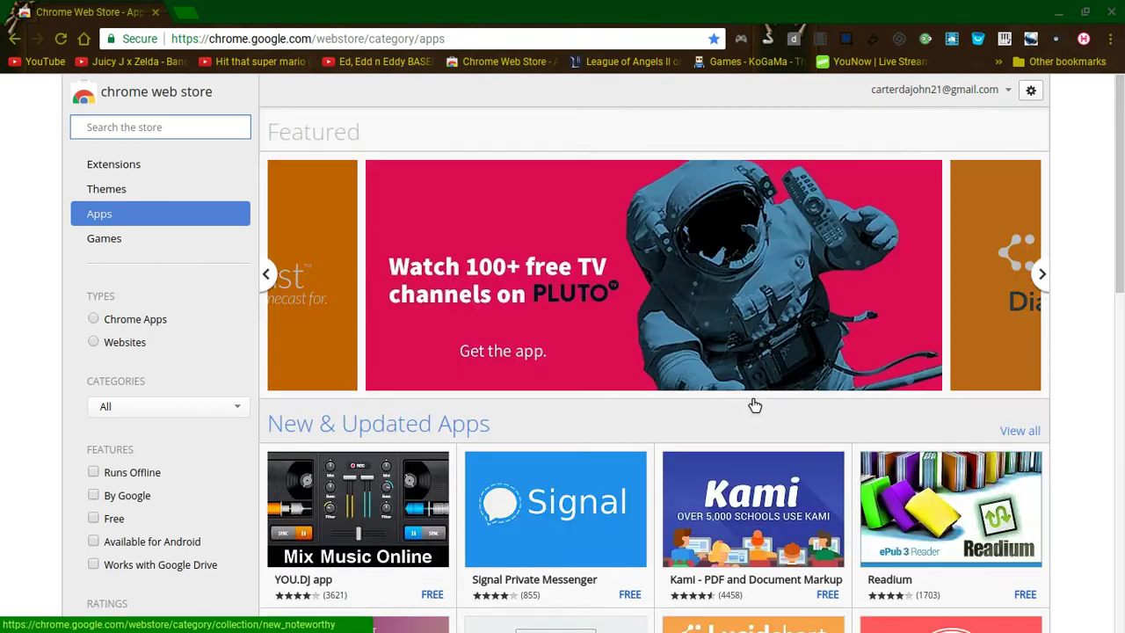
Step: Search the Chrome Web Store for 'n64 emulator' and launch CD's N64 from its details page
{"action": "scroll", "coordinate": [756, 406], "scroll_direction": "down", "scroll_amount": 10}
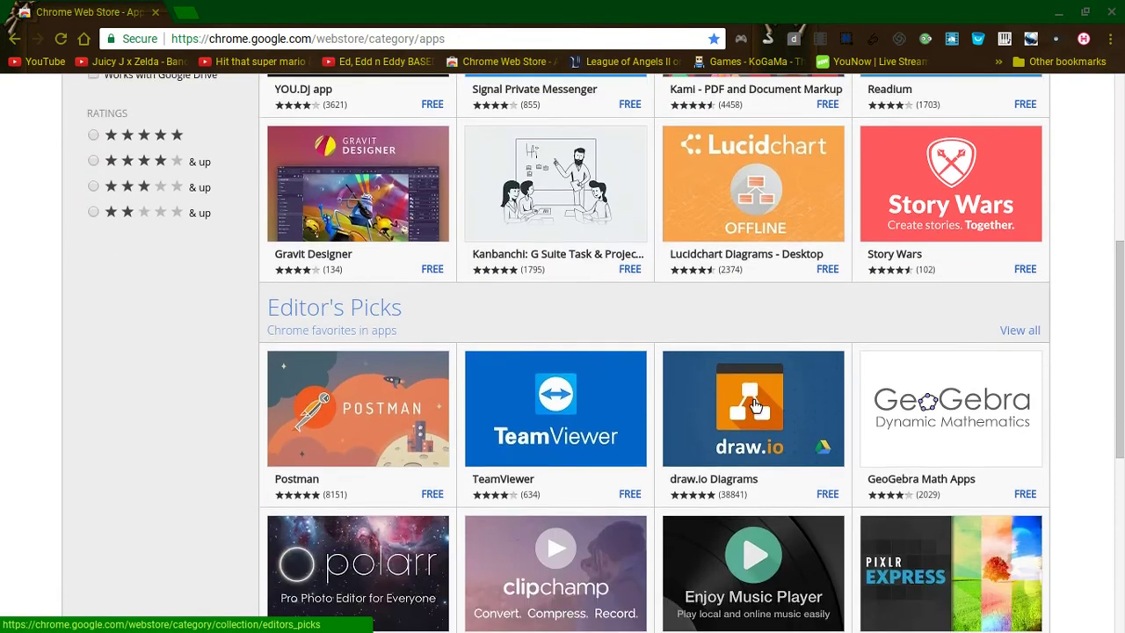
{"action": "scroll", "coordinate": [753, 401], "scroll_direction": "up", "scroll_amount": 10}
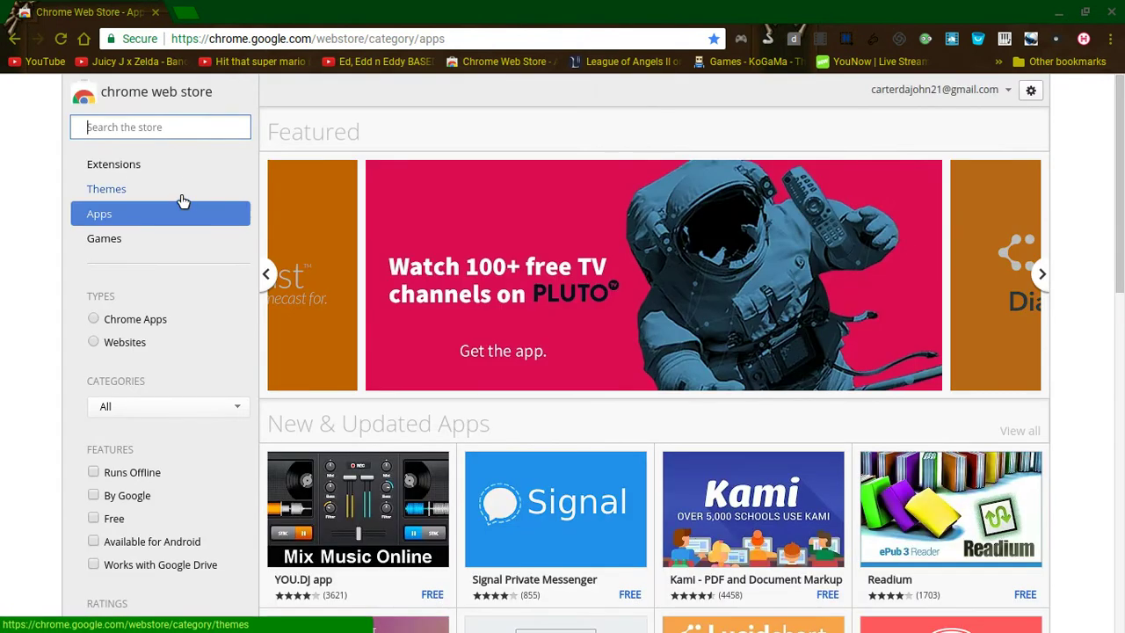
{"action": "mouse_move", "coordinate": [897, 628]}
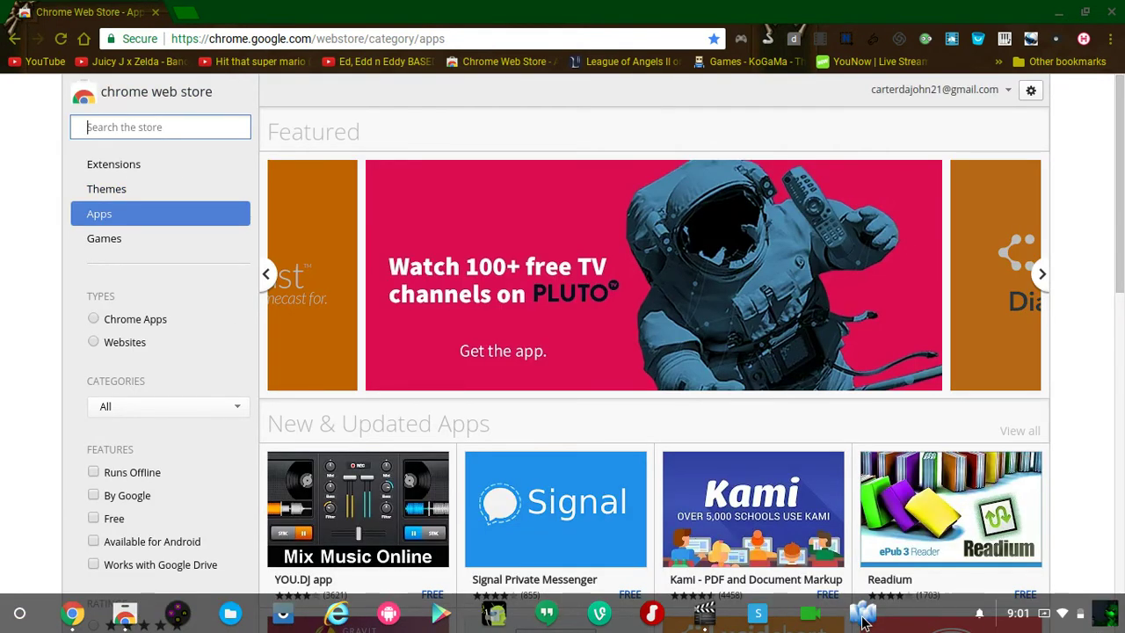
{"action": "type", "text": "n64 emulator"}
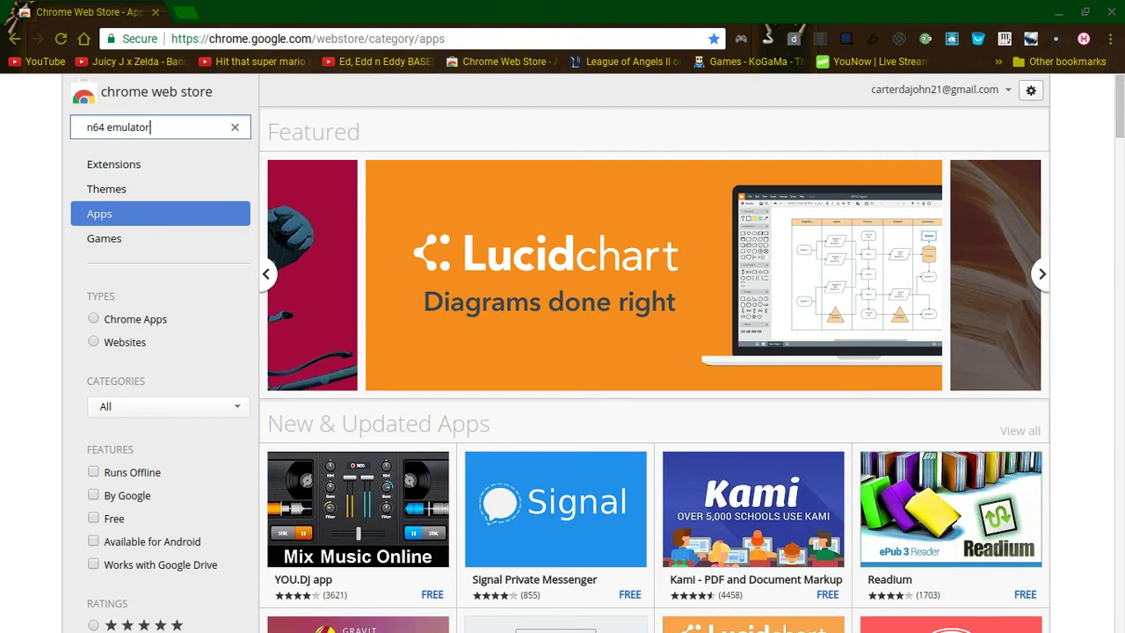
{"action": "key", "text": "Return"}
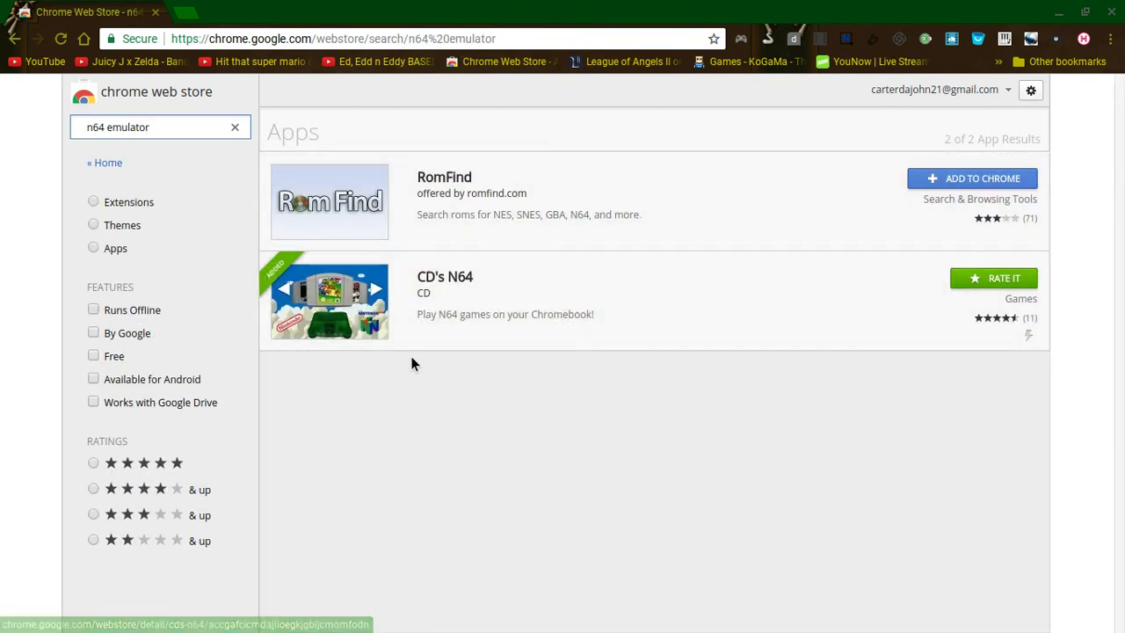
{"action": "left_click", "coordinate": [350, 334]}
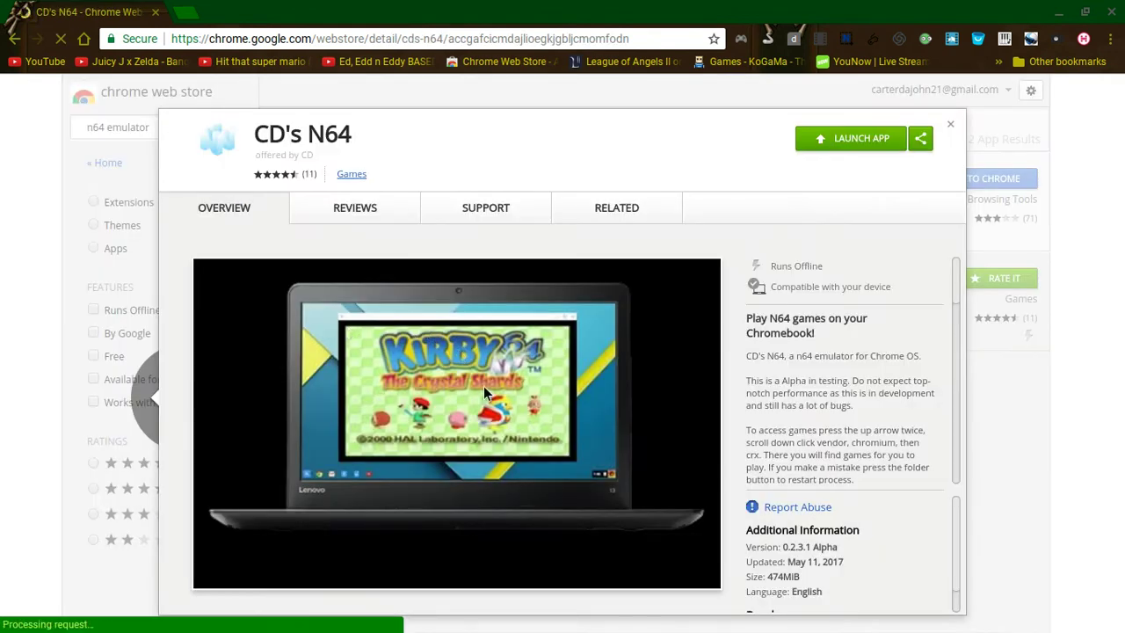
{"action": "left_click", "coordinate": [835, 138]}
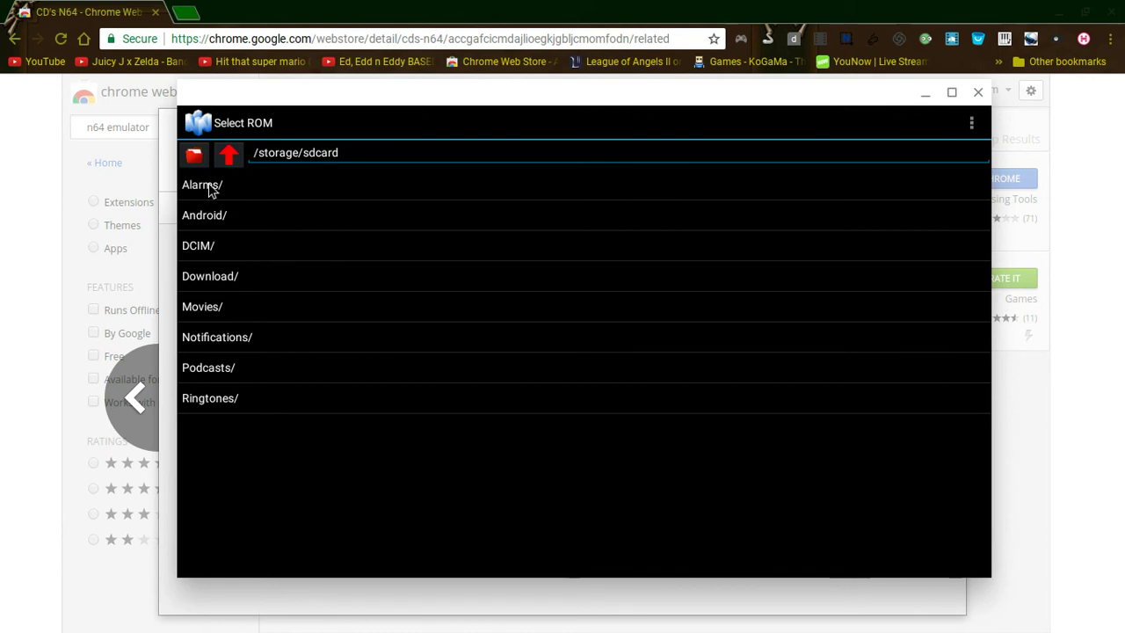
Step: Look for ROMs in the sdcard Download folder, then return to the root folder
{"action": "left_click", "coordinate": [207, 283]}
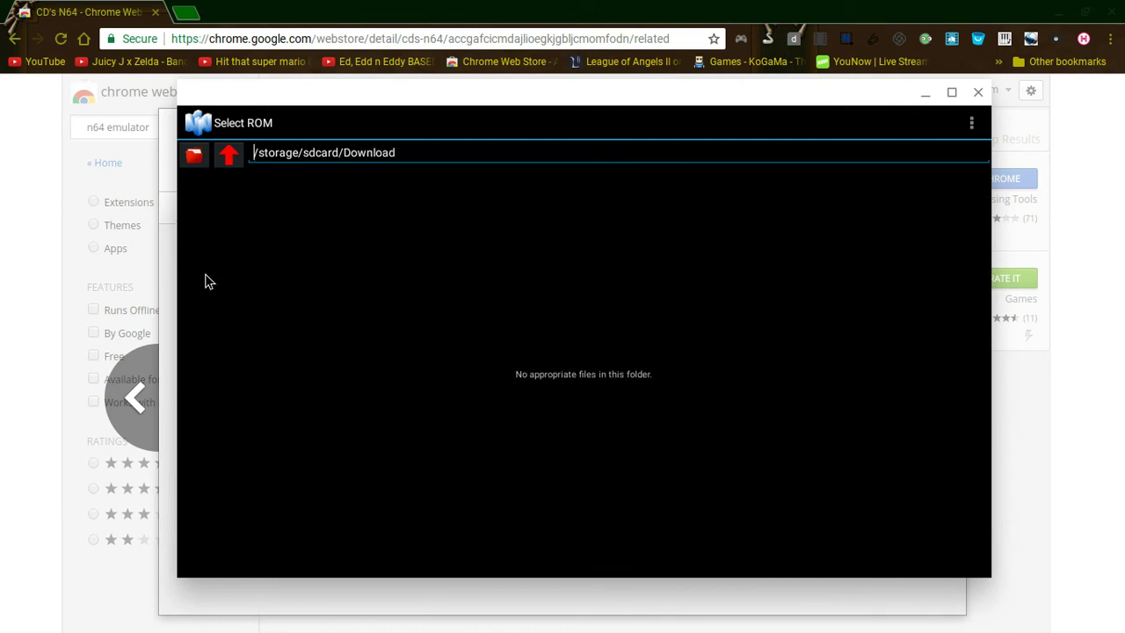
{"action": "left_click", "coordinate": [227, 163]}
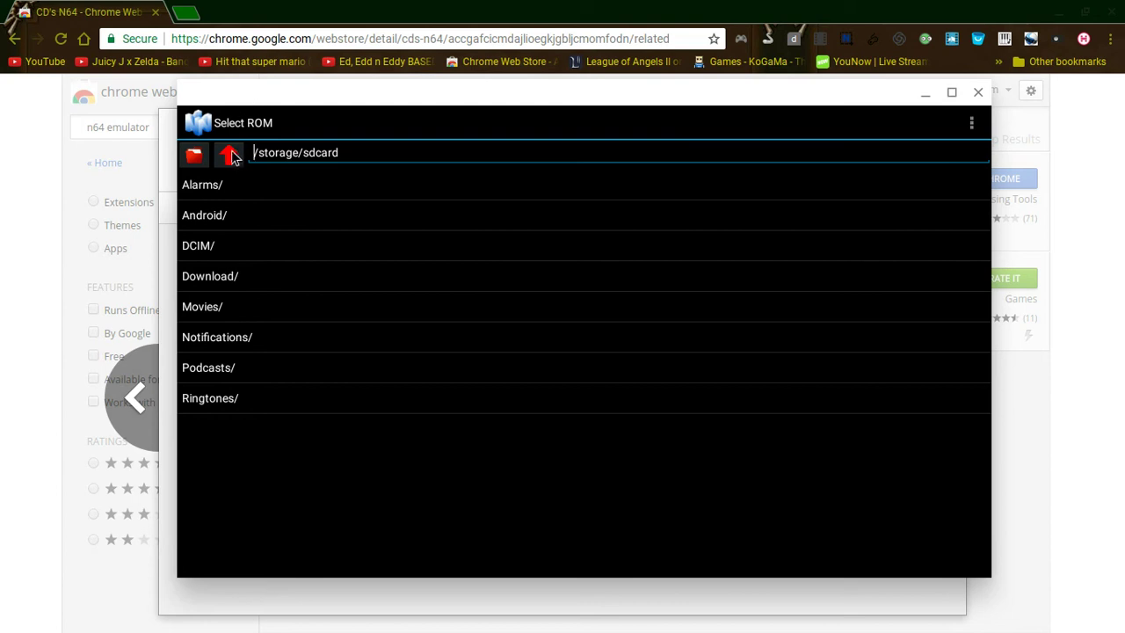
{"action": "left_click", "coordinate": [231, 152]}
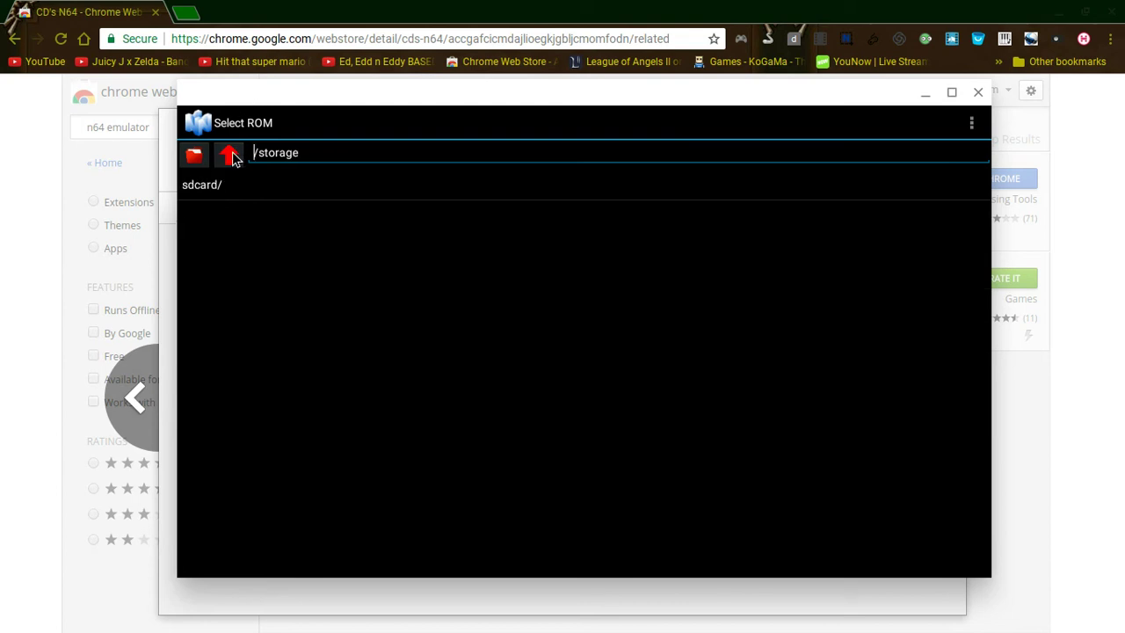
{"action": "left_click", "coordinate": [232, 155]}
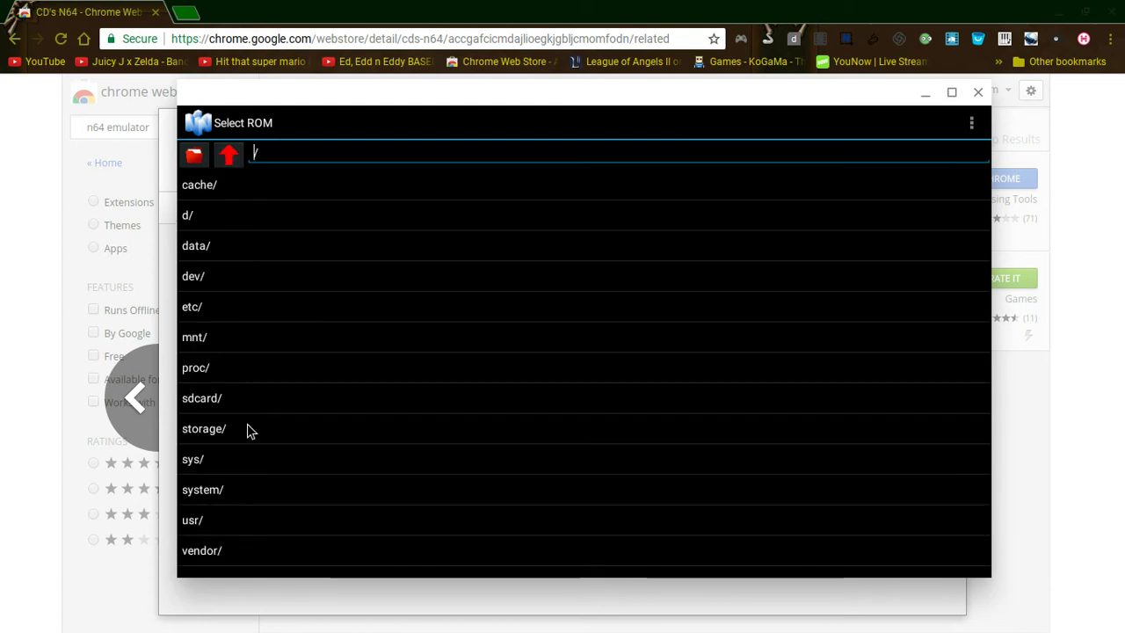
{"action": "left_click", "coordinate": [235, 401]}
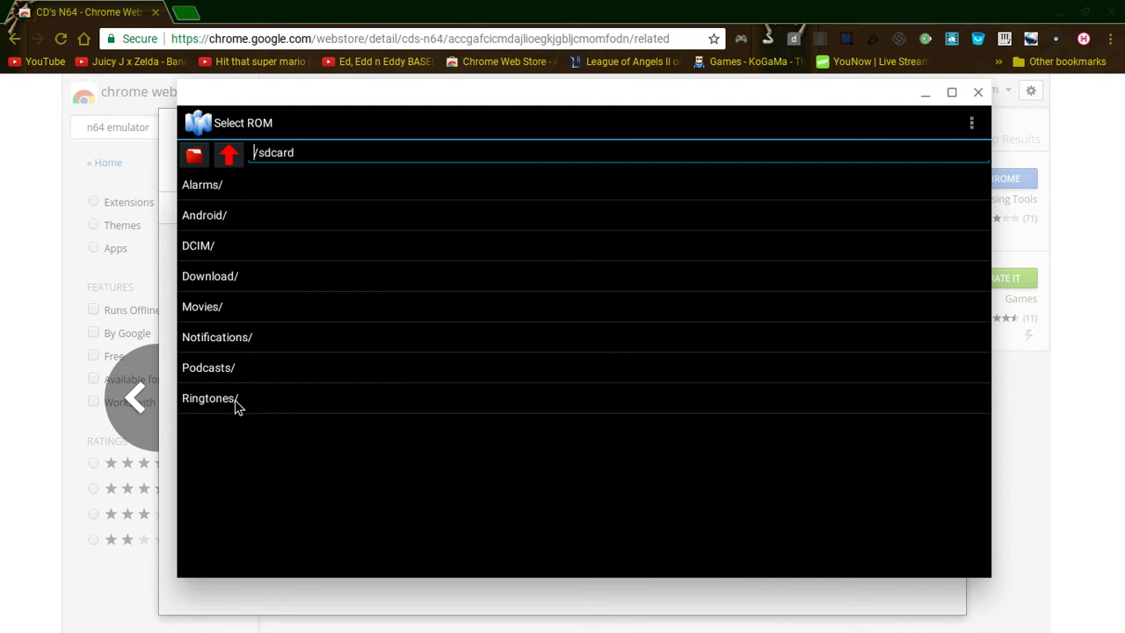
{"action": "left_click", "coordinate": [217, 288]}
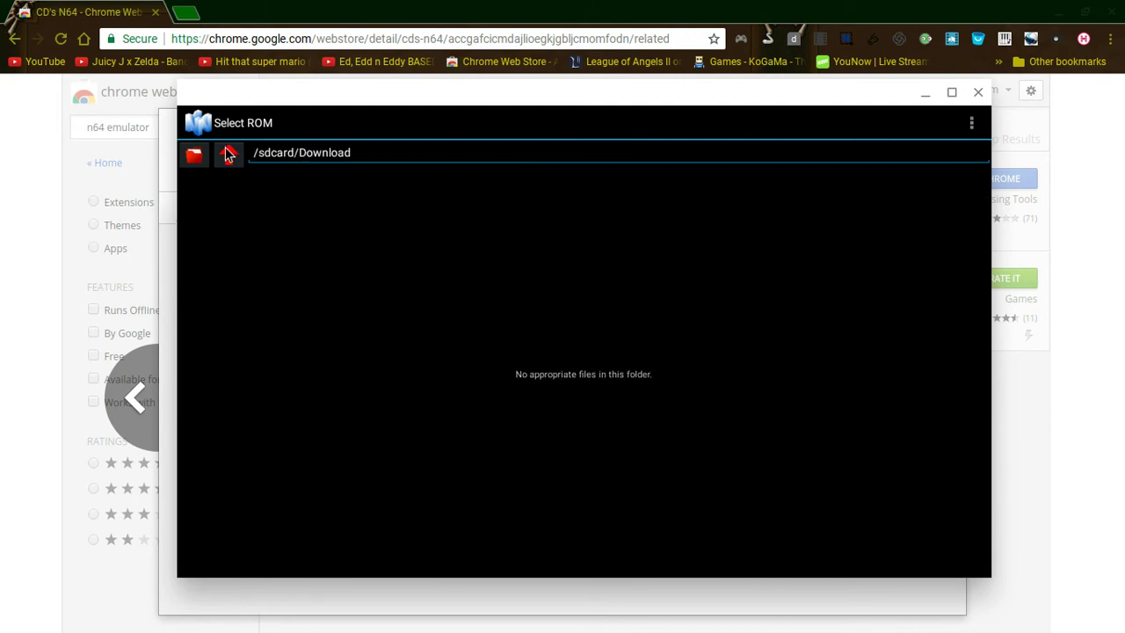
{"action": "left_click", "coordinate": [229, 155]}
{"action": "left_click", "coordinate": [228, 154]}
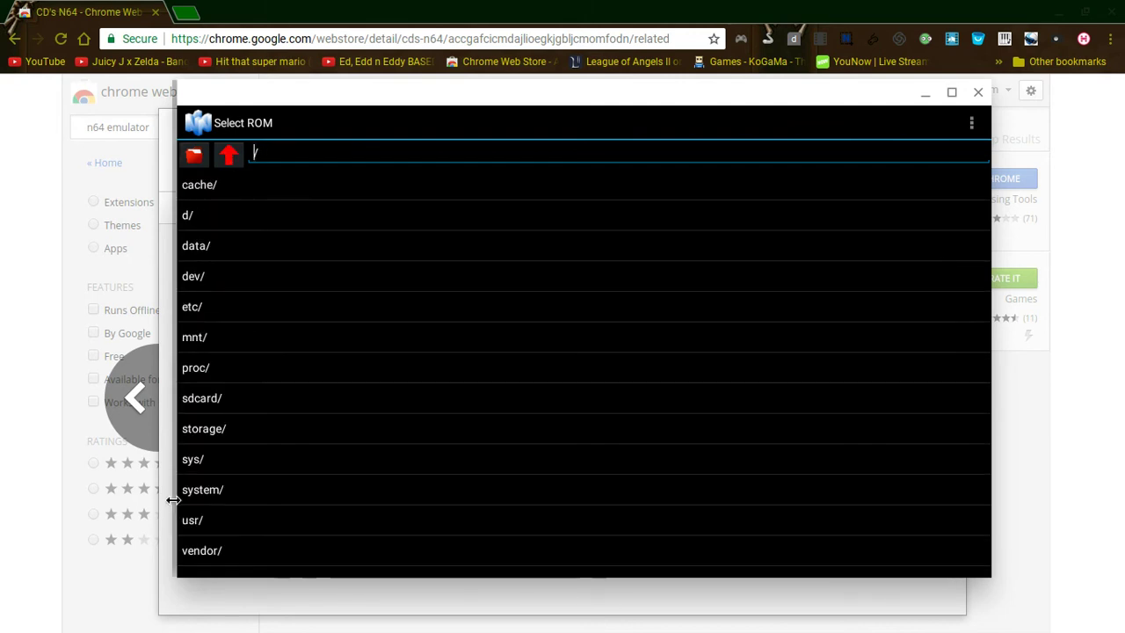
Step: Check the cache and system folders, then move the ROM picker aside to reveal the store overview
{"action": "left_click", "coordinate": [234, 177]}
{"action": "left_click", "coordinate": [224, 151]}
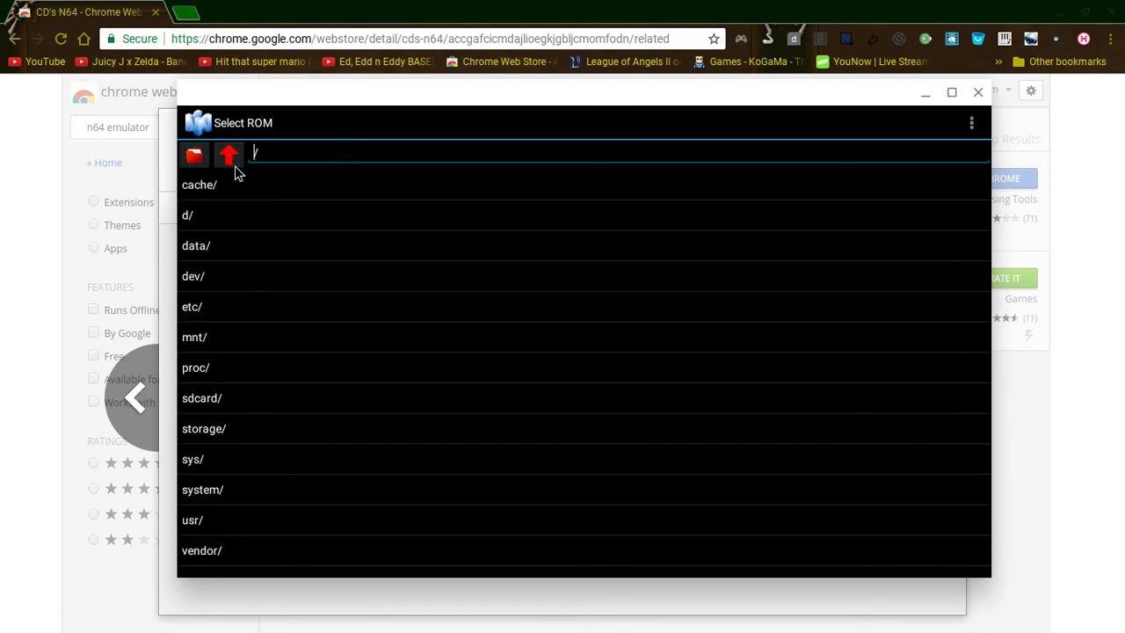
{"action": "left_click", "coordinate": [274, 488]}
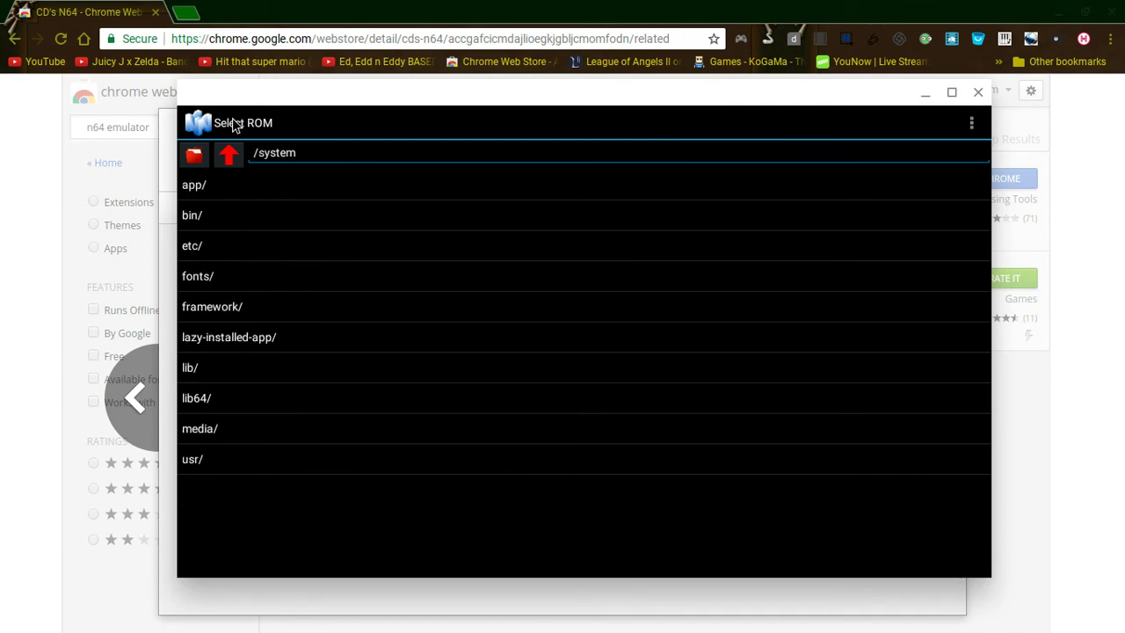
{"action": "left_click", "coordinate": [230, 158]}
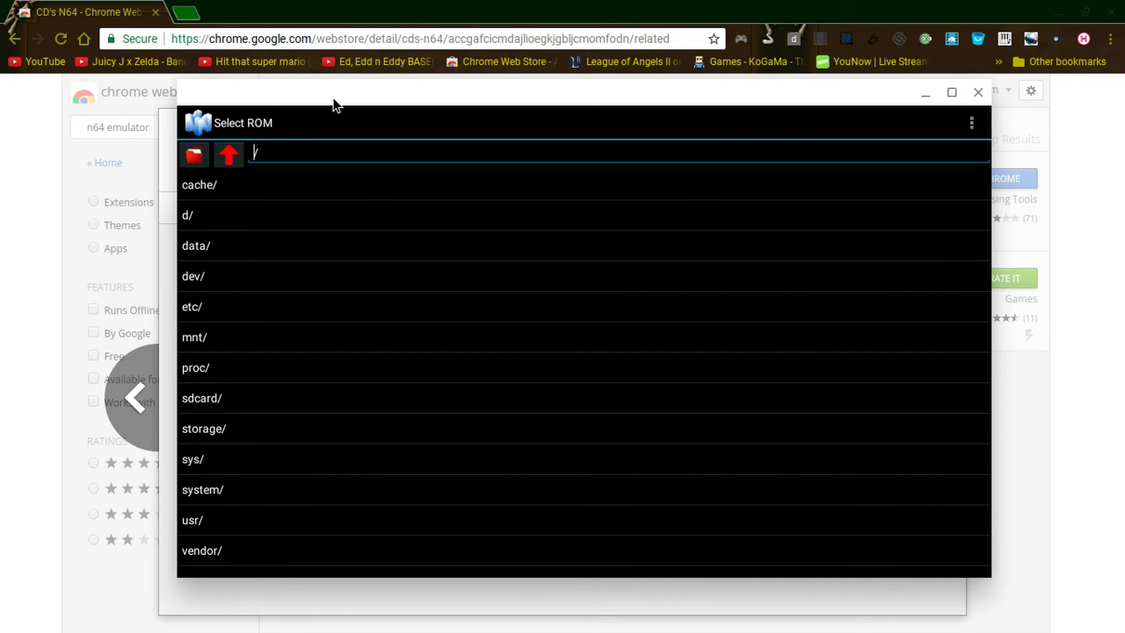
{"action": "mouse_move", "coordinate": [334, 105]}
{"action": "left_mouse_down"}
{"action": "mouse_move", "coordinate": [395, 281]}
{"action": "mouse_move", "coordinate": [406, 283]}
{"action": "left_mouse_up"}
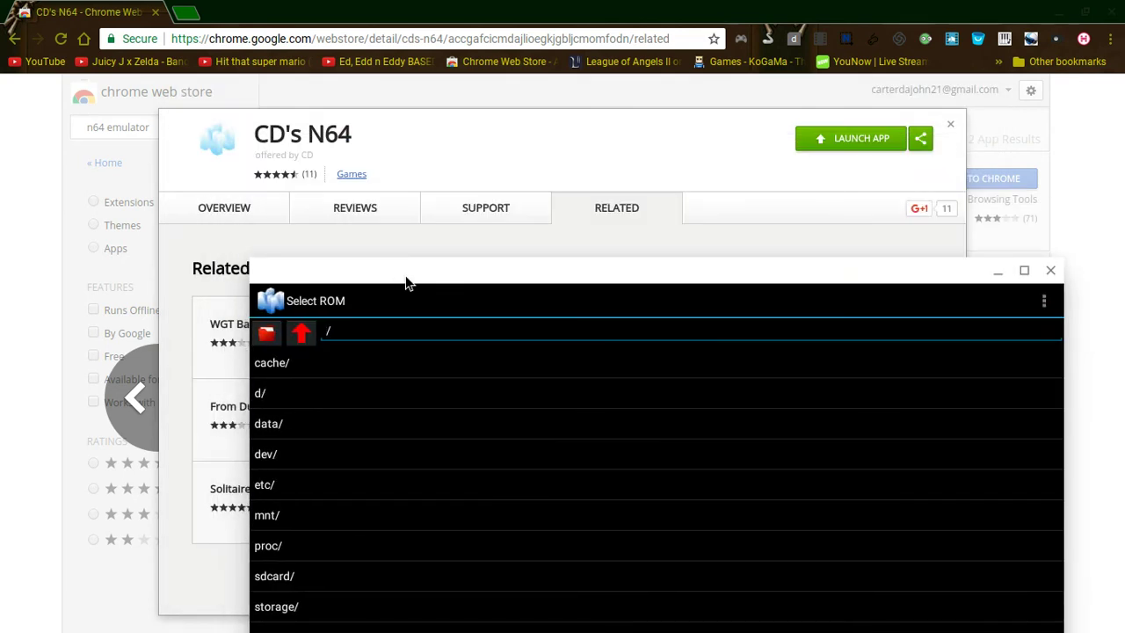
{"action": "left_click", "coordinate": [268, 220]}
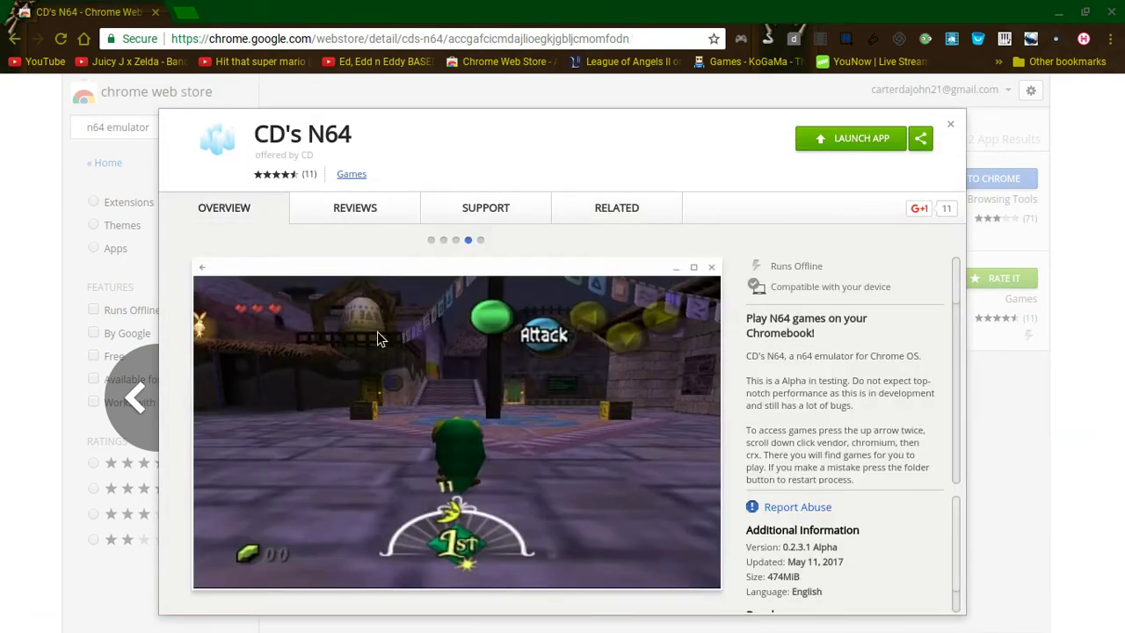
Step: Play the CD's N64 Test Run & Tutorial video, then relaunch the emulator from the shelf
{"action": "left_click", "coordinate": [431, 239]}
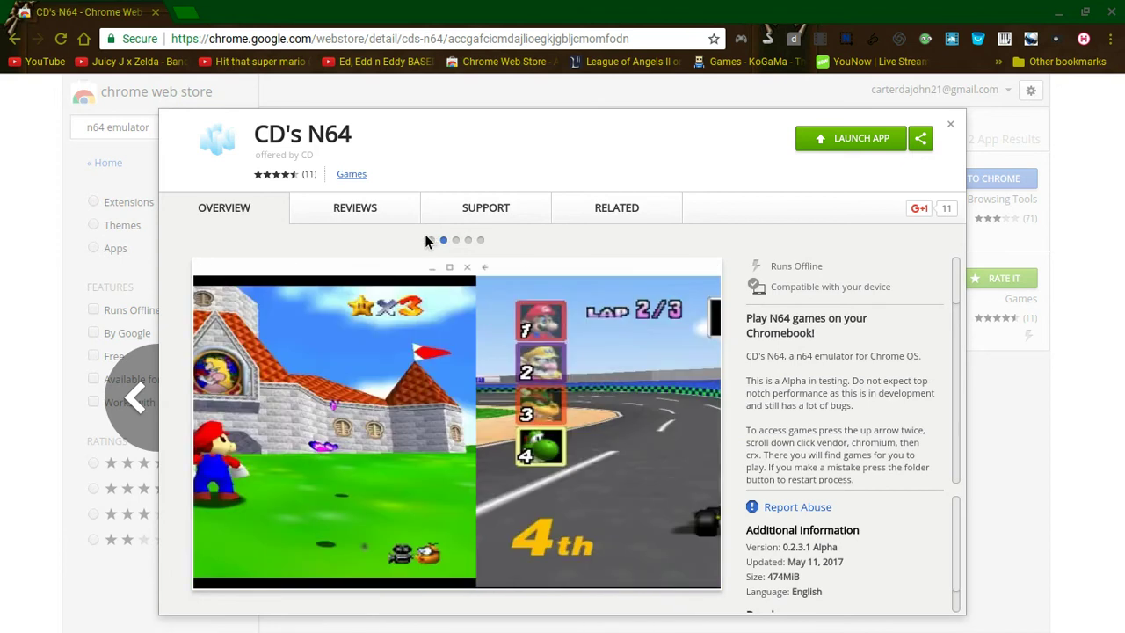
{"action": "left_click", "coordinate": [424, 434]}
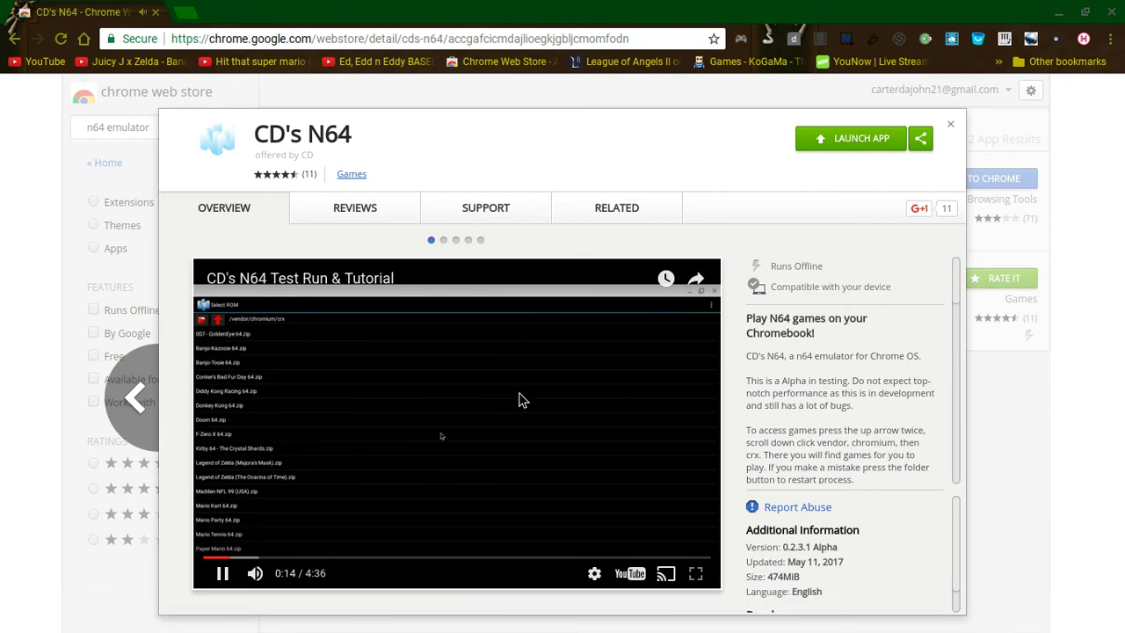
{"action": "mouse_move", "coordinate": [527, 627]}
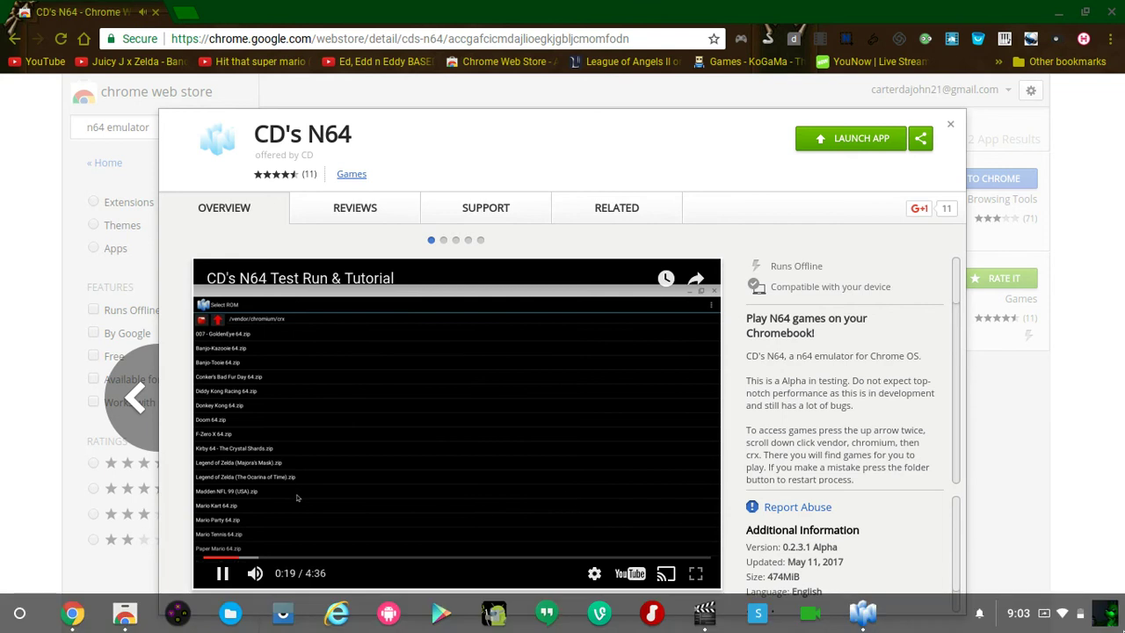
{"action": "left_click", "coordinate": [866, 622]}
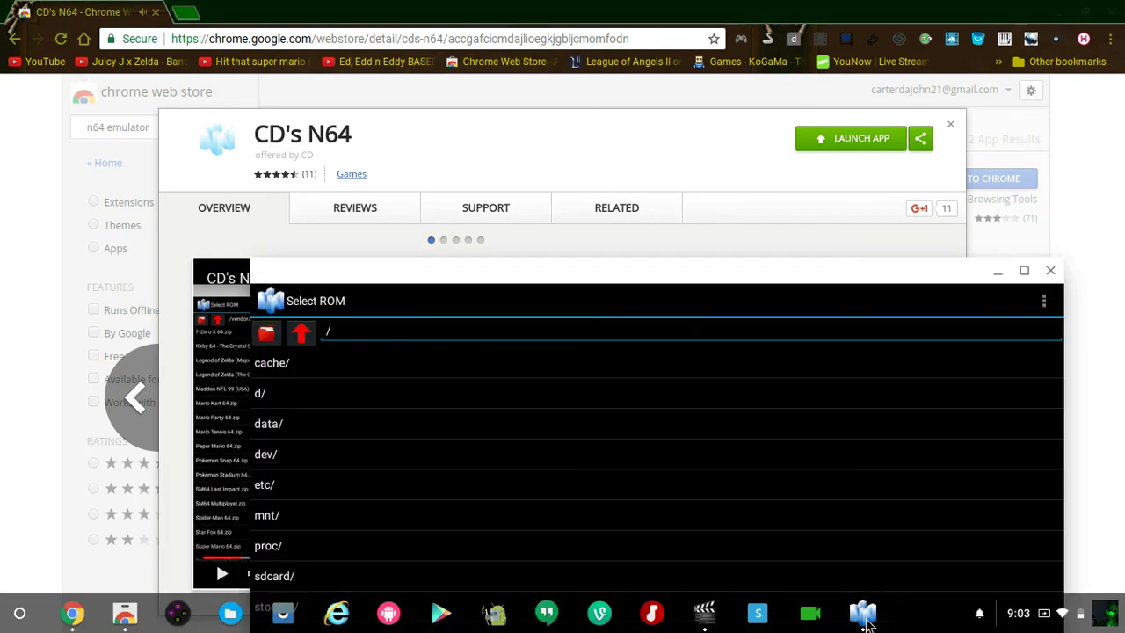
Step: Reopen CD's N64 and navigate Select ROM to /vendor/chromium/crx
{"action": "left_click", "coordinate": [866, 623]}
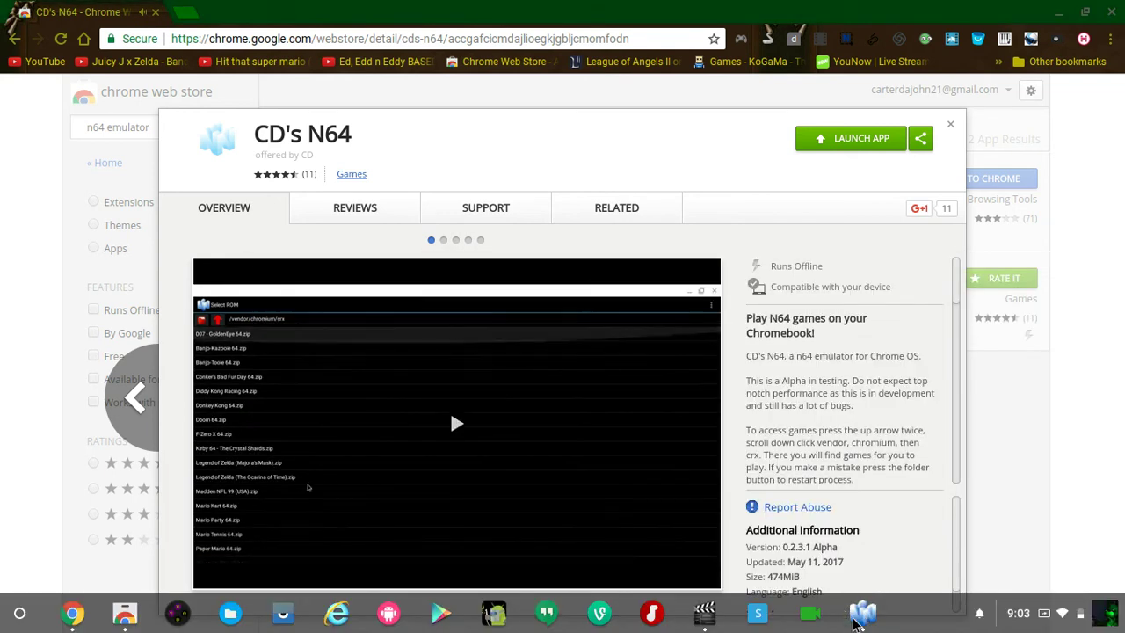
{"action": "left_click", "coordinate": [859, 620]}
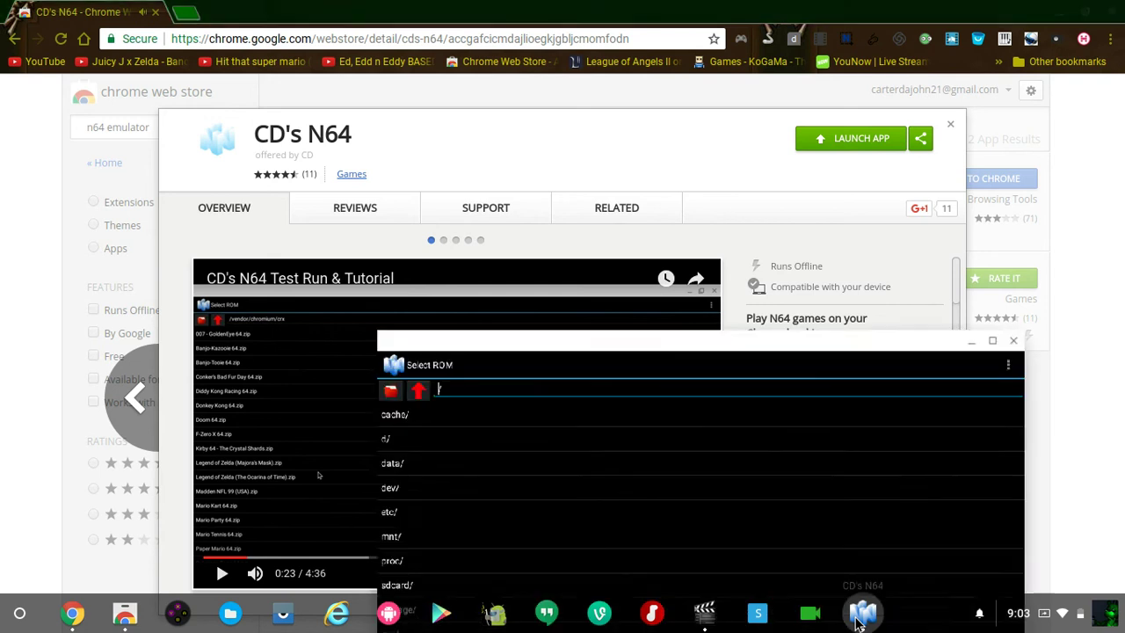
{"action": "left_click_drag", "start_coordinate": [563, 266], "coordinate": [526, 105]}
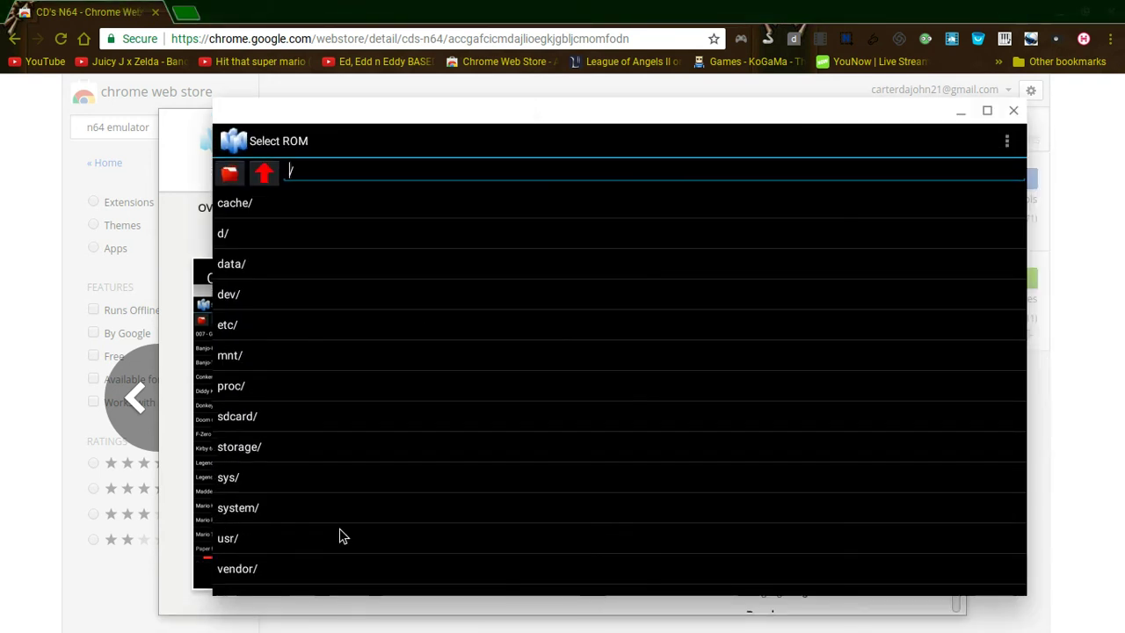
{"action": "left_click", "coordinate": [310, 572]}
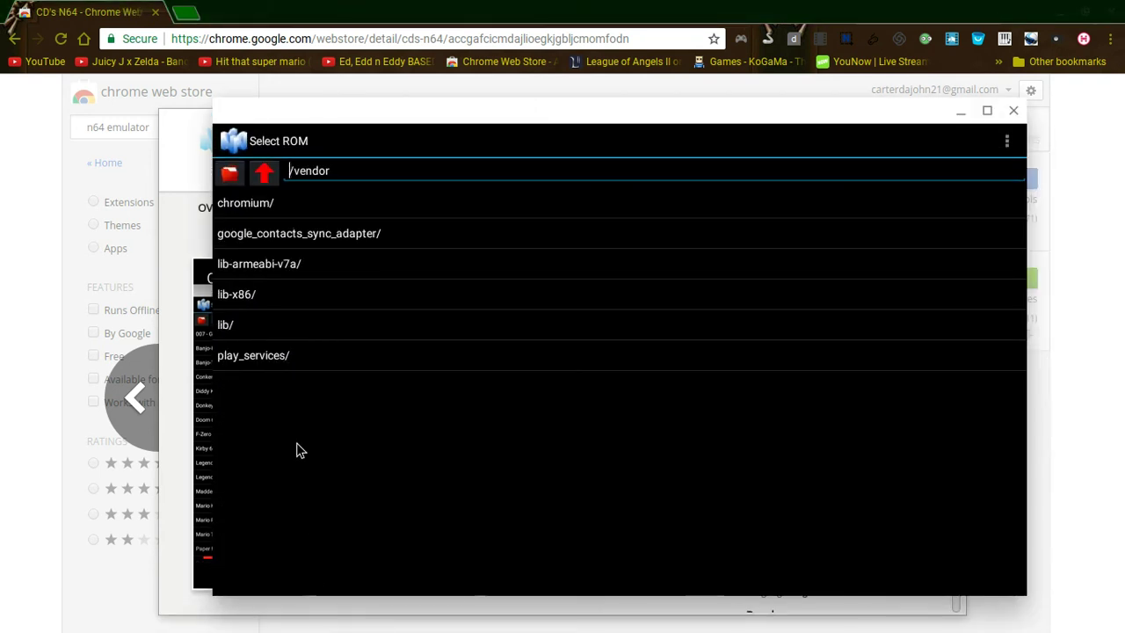
{"action": "left_click", "coordinate": [325, 214]}
{"action": "left_click", "coordinate": [322, 215]}
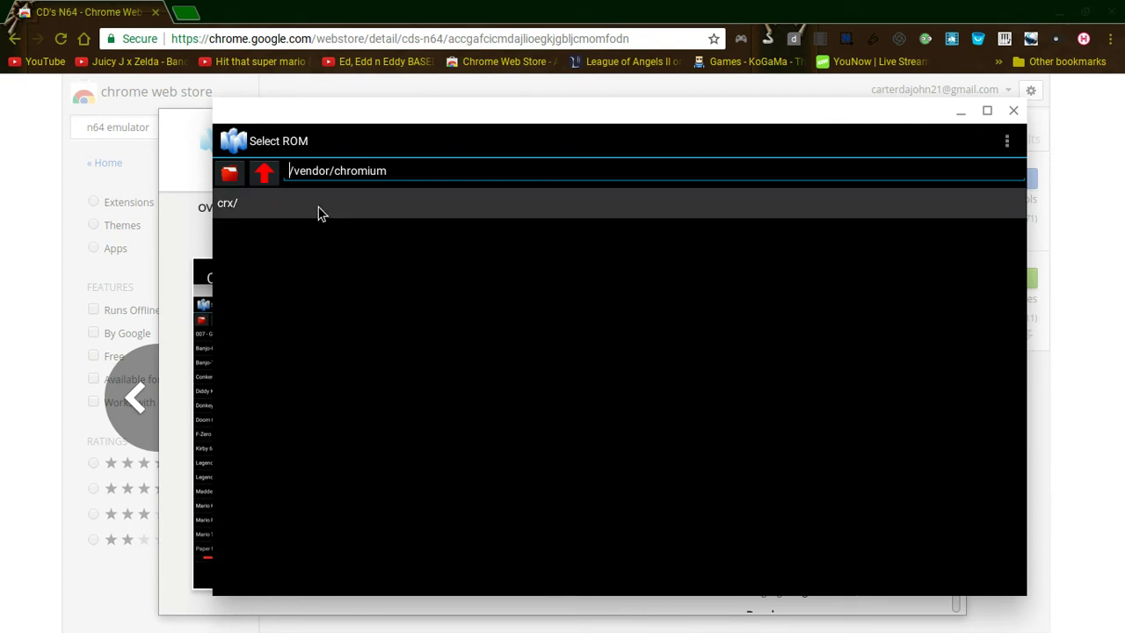
Step: Browse the bundled ROM list and load Super Smash Bros 64.zip
{"action": "scroll", "coordinate": [525, 368], "scroll_direction": "down", "scroll_amount": 5}
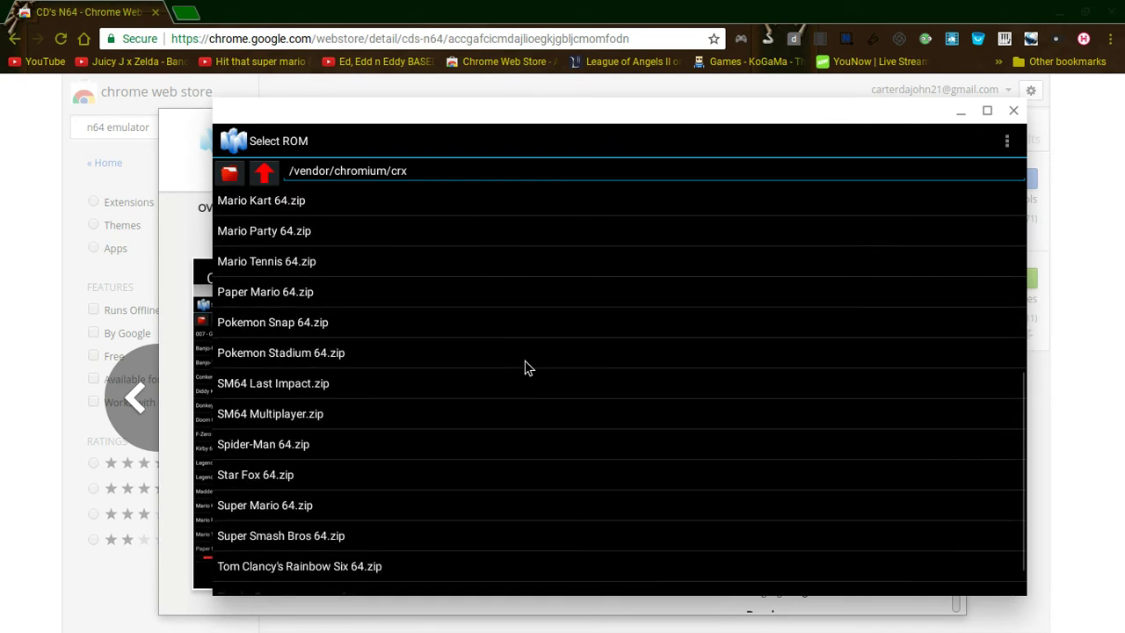
{"action": "scroll", "coordinate": [524, 367], "scroll_direction": "up", "scroll_amount": 1}
{"action": "scroll", "coordinate": [524, 368], "scroll_direction": "down", "scroll_amount": 2}
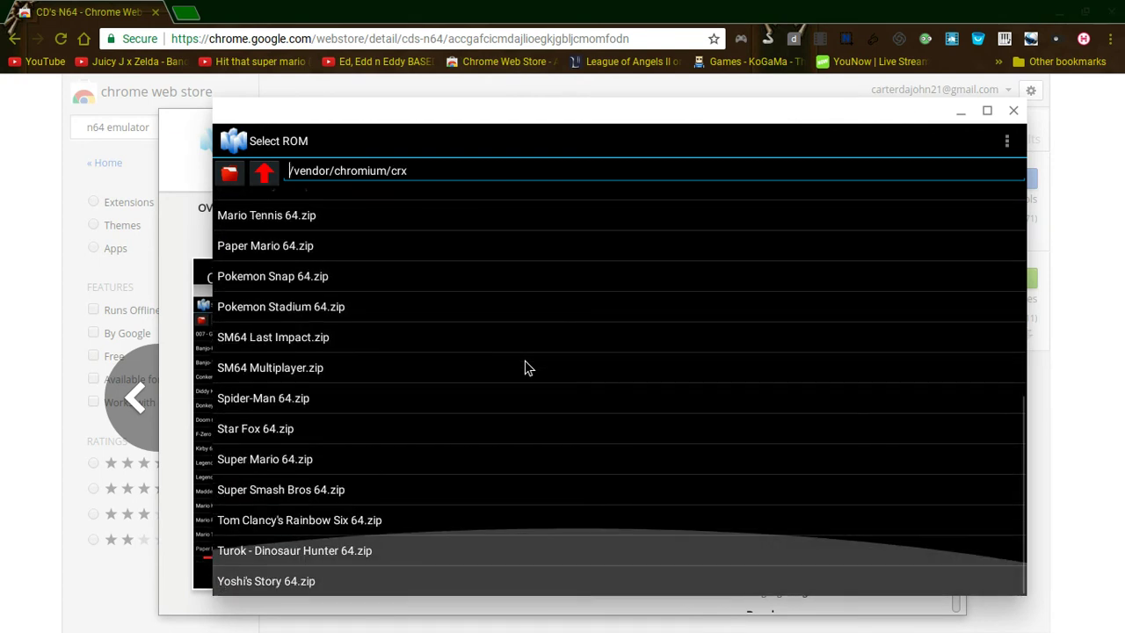
{"action": "scroll", "coordinate": [524, 367], "scroll_direction": "up", "scroll_amount": 5}
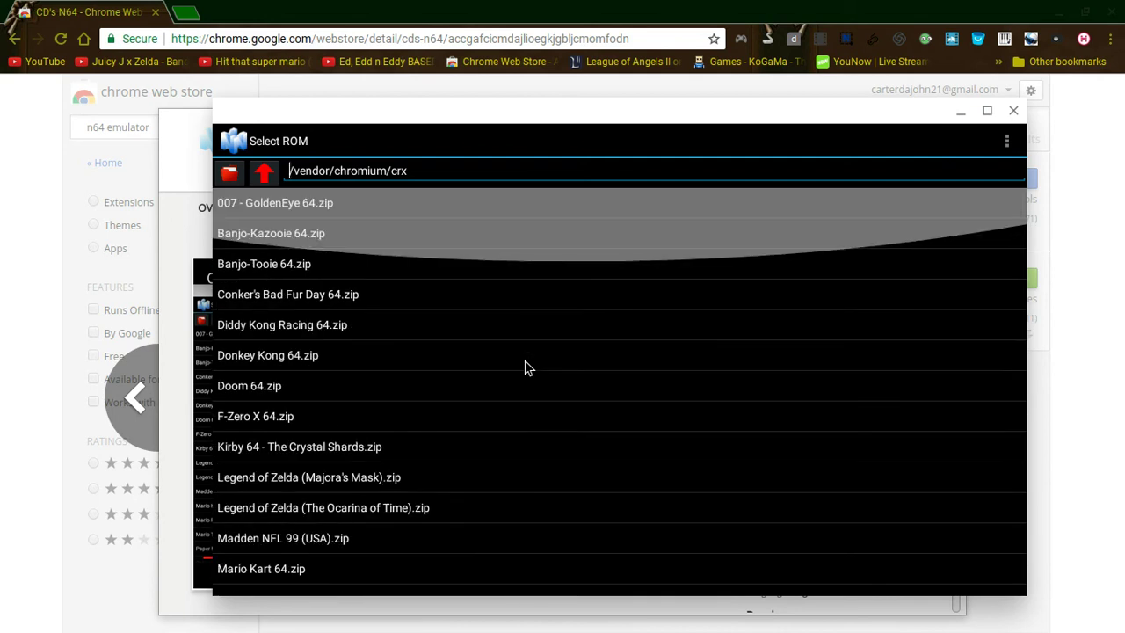
{"action": "scroll", "coordinate": [525, 368], "scroll_direction": "down", "scroll_amount": 3}
{"action": "scroll", "coordinate": [525, 367], "scroll_direction": "up", "scroll_amount": 3}
{"action": "scroll", "coordinate": [524, 367], "scroll_direction": "down", "scroll_amount": 5}
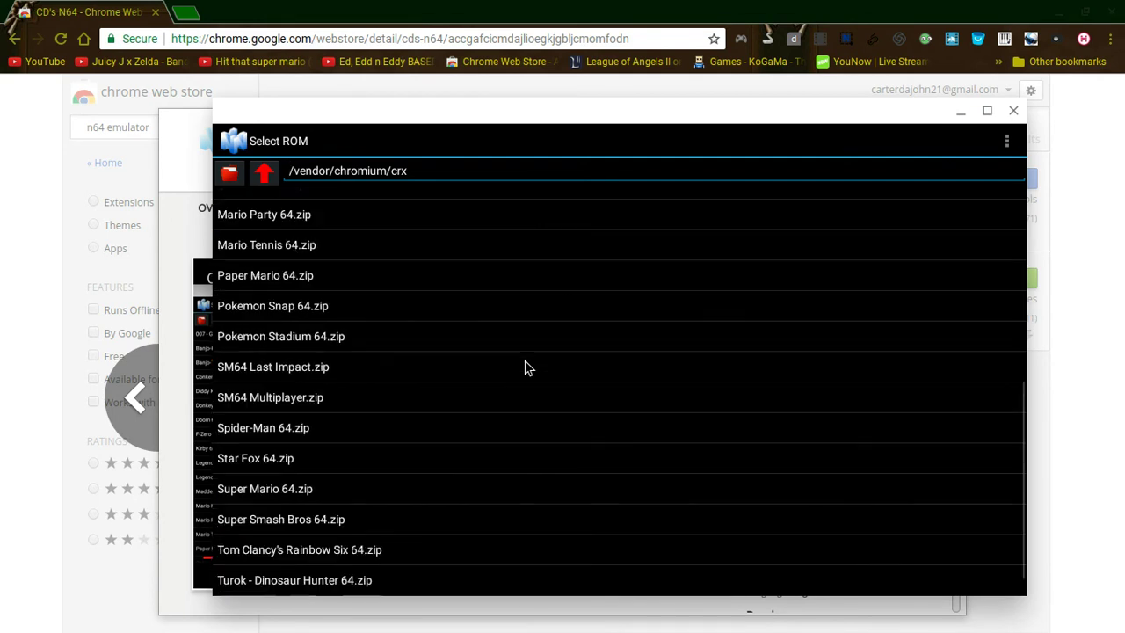
{"action": "scroll", "coordinate": [525, 368], "scroll_direction": "up", "scroll_amount": 3}
{"action": "scroll", "coordinate": [524, 368], "scroll_direction": "down", "scroll_amount": 4}
{"action": "scroll", "coordinate": [524, 366], "scroll_direction": "up", "scroll_amount": 5}
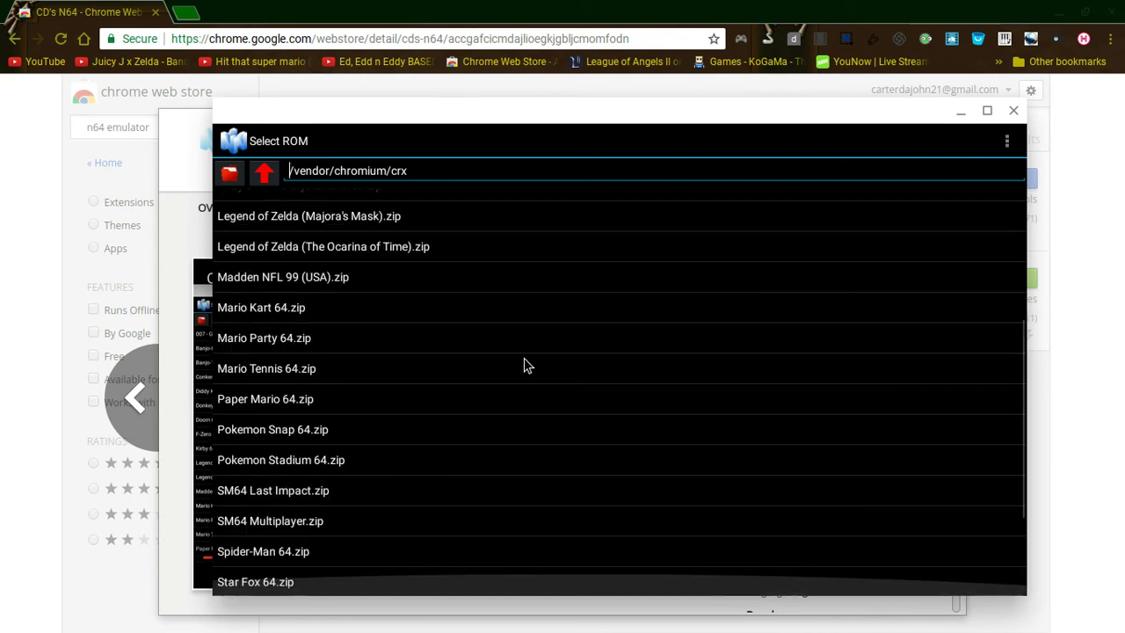
{"action": "scroll", "coordinate": [524, 366], "scroll_direction": "down", "scroll_amount": 3}
{"action": "scroll", "coordinate": [524, 366], "scroll_direction": "down", "scroll_amount": 3}
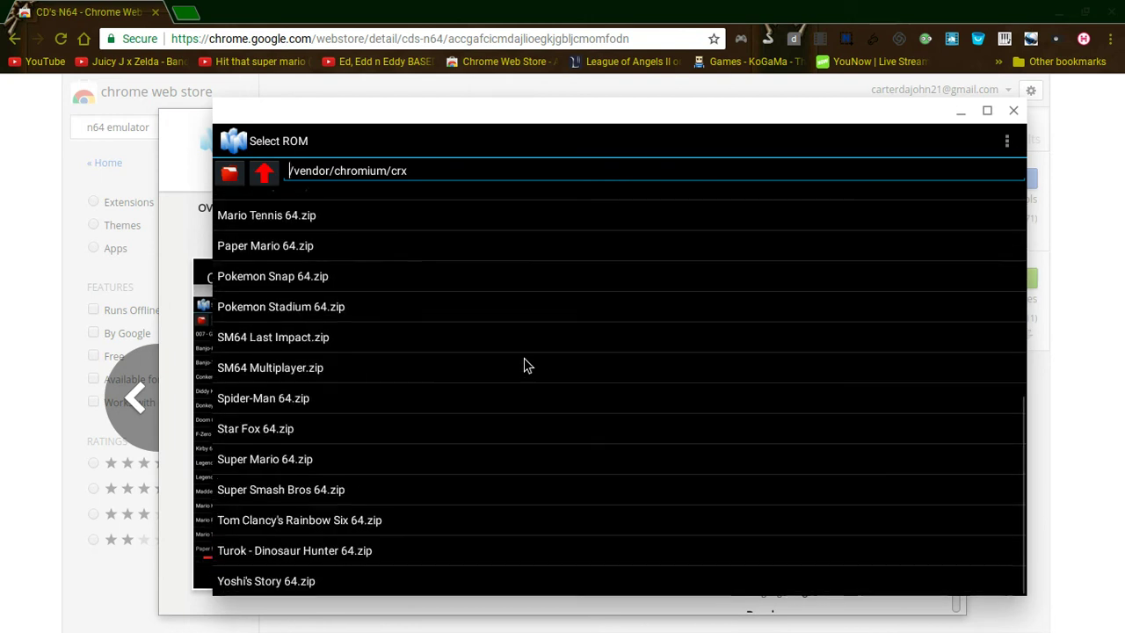
{"action": "scroll", "coordinate": [490, 477], "scroll_direction": "up", "scroll_amount": 1}
{"action": "scroll", "coordinate": [487, 477], "scroll_direction": "down", "scroll_amount": 1}
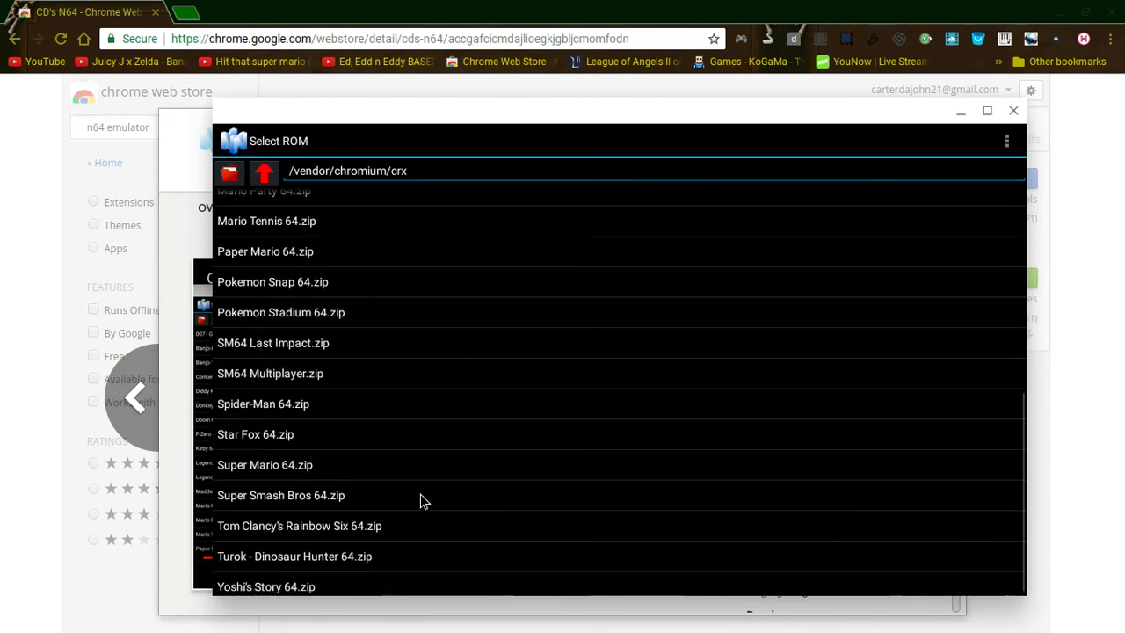
{"action": "left_click", "coordinate": [393, 496]}
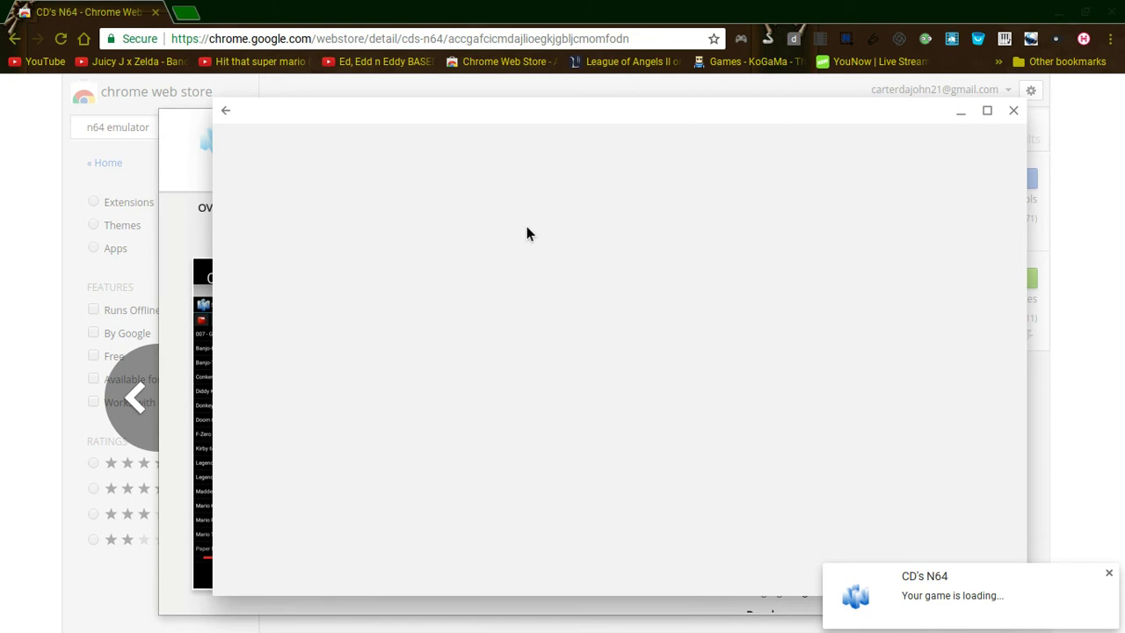
Step: Wait for Super Smash Bros to load, then skip its intro with the on-screen A button
{"action": "mouse_move", "coordinate": [1103, 626]}
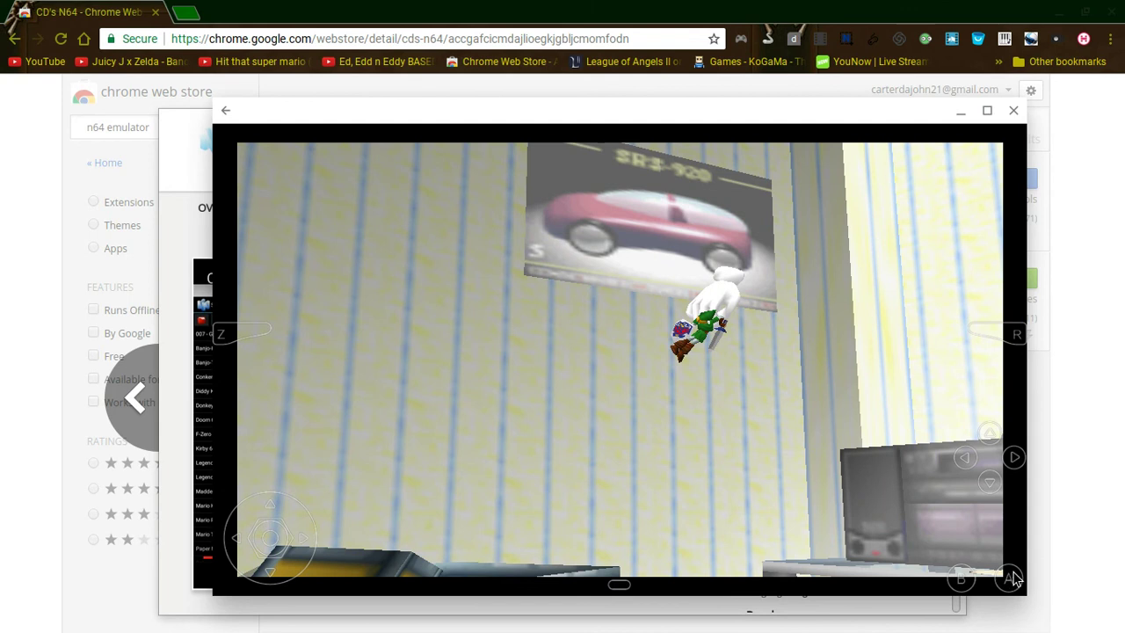
{"action": "left_click", "coordinate": [1012, 577]}
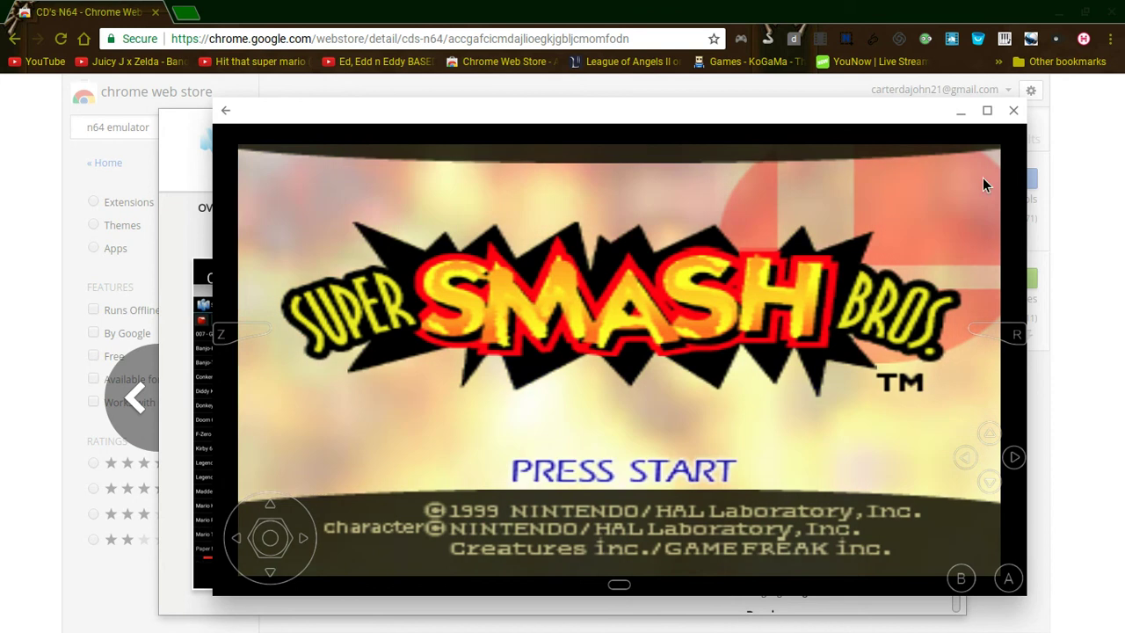
Step: Close the emulator window and bring up the screen recorder from the shelf
{"action": "left_click", "coordinate": [1013, 110]}
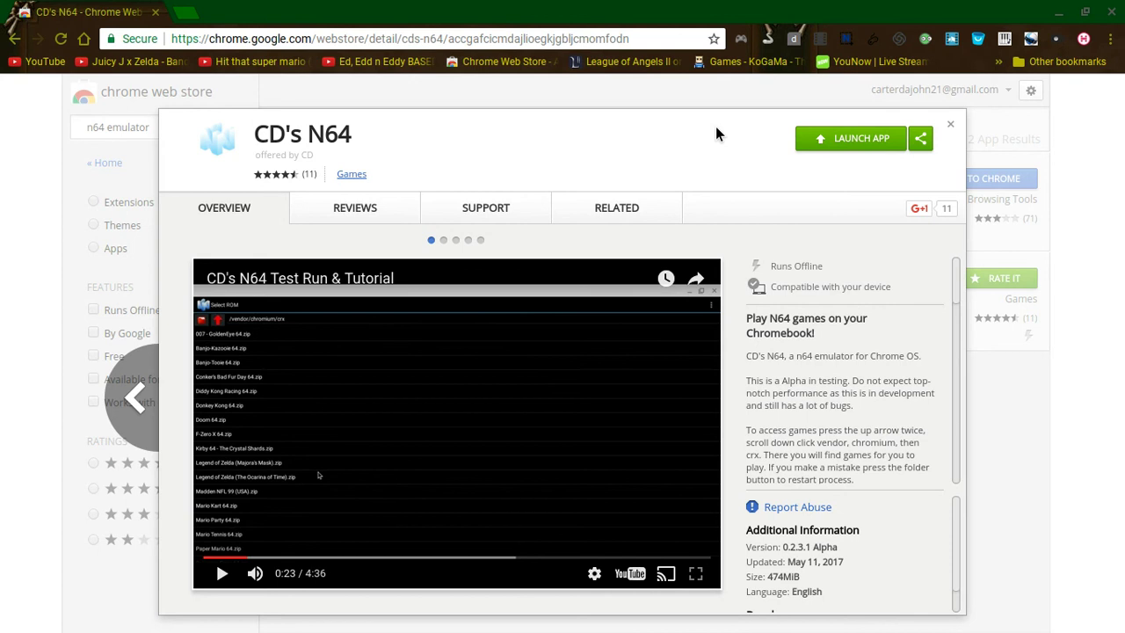
{"action": "mouse_move", "coordinate": [562, 631]}
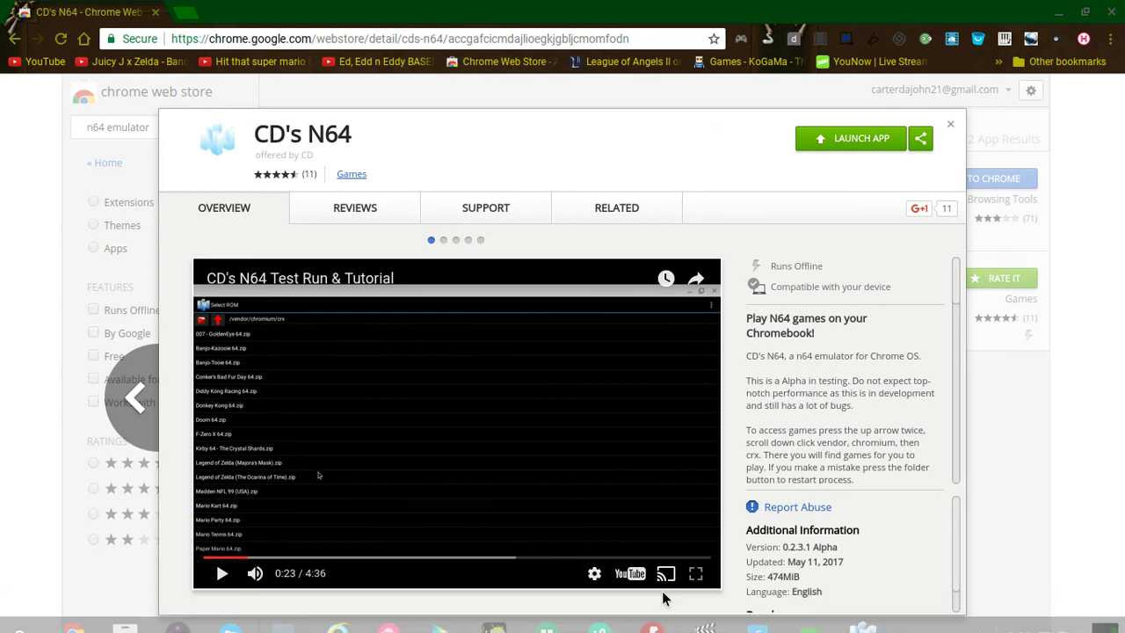
{"action": "left_click", "coordinate": [702, 626]}
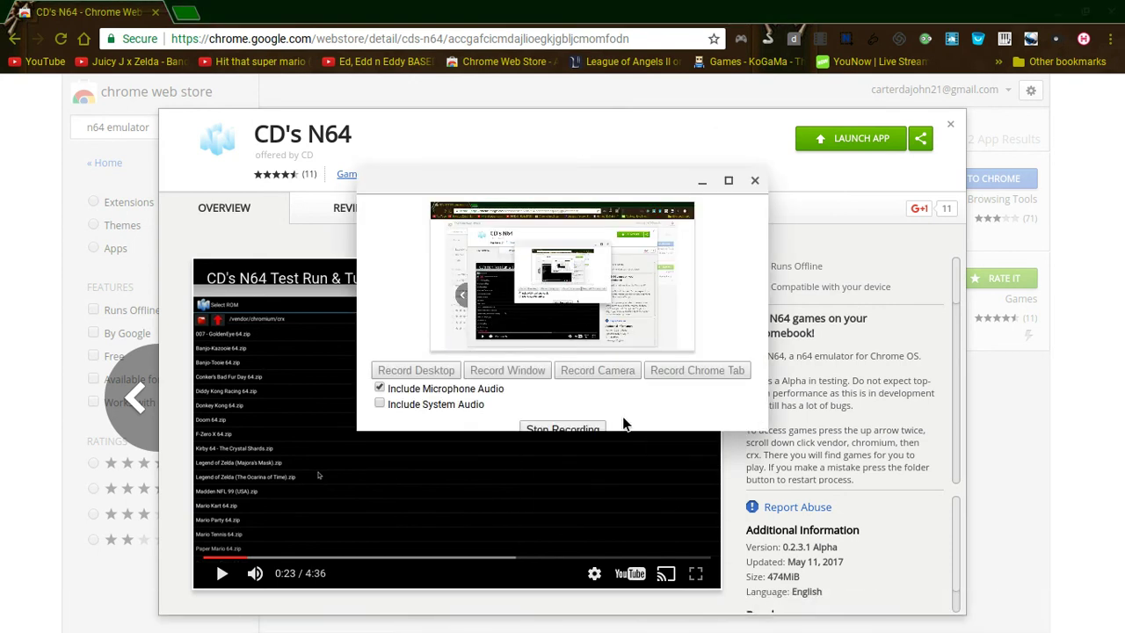